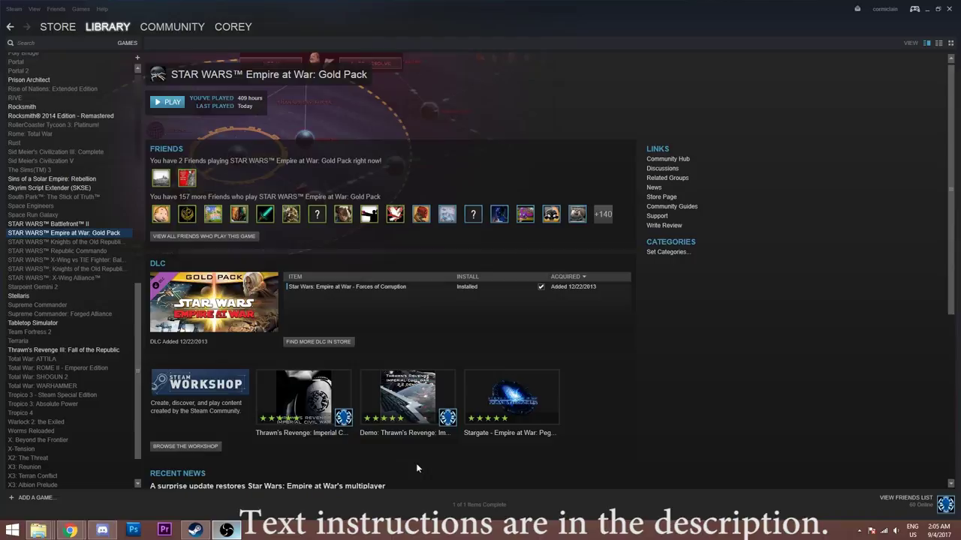
Subscribe to the workshop item "Demo: Thrawn's Revenge: Imperial Civil War 2.2" for STAR WARS Empire at War: Gold Pack
click(151, 28)
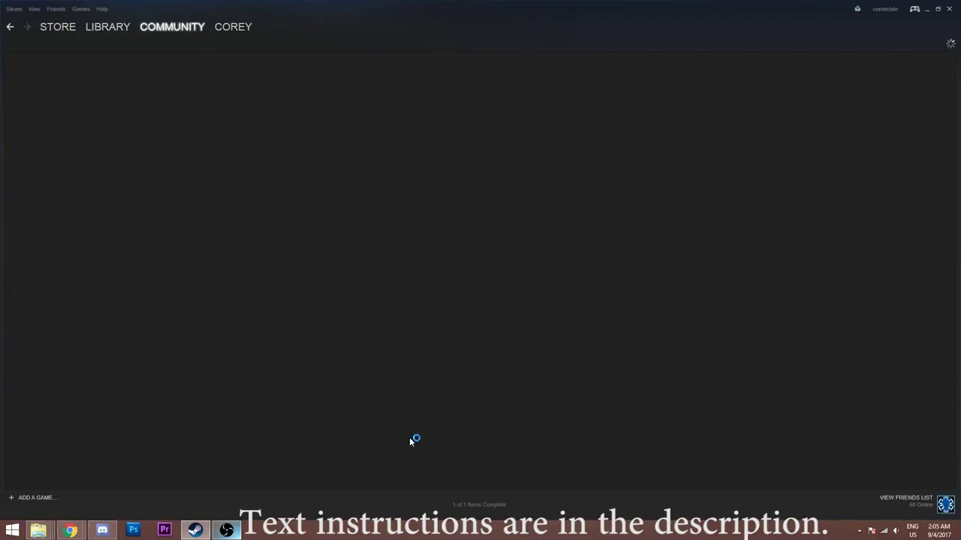
click(111, 27)
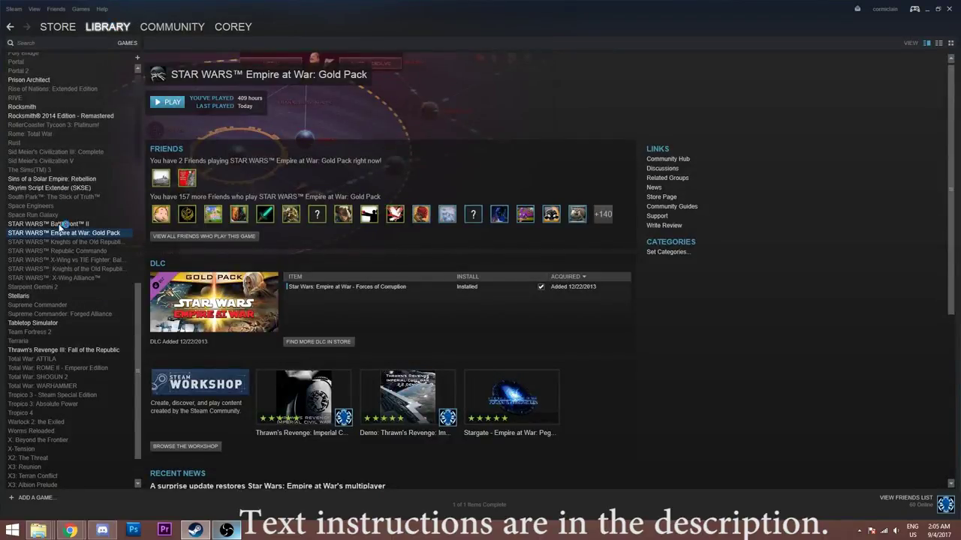
click(408, 443)
scroll(450, 300, down, 3)
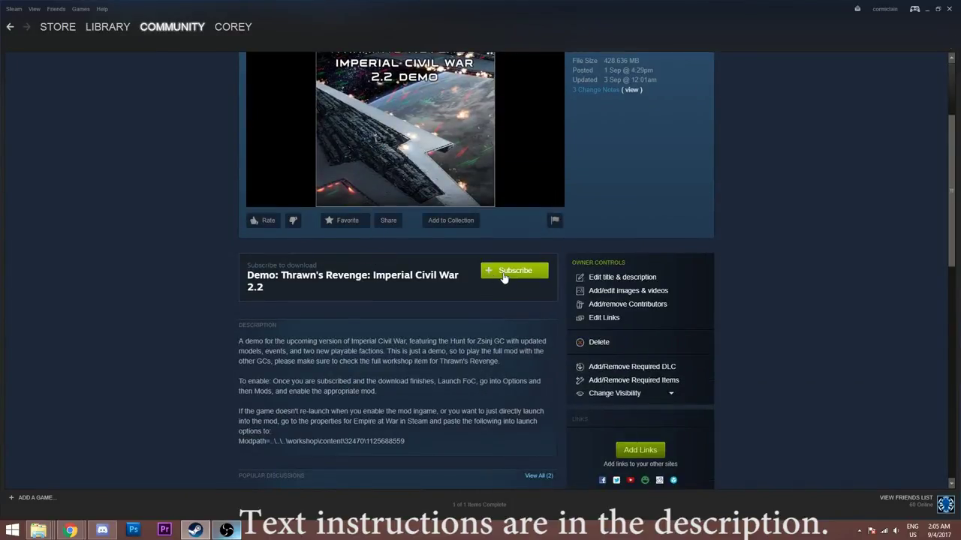
click(504, 277)
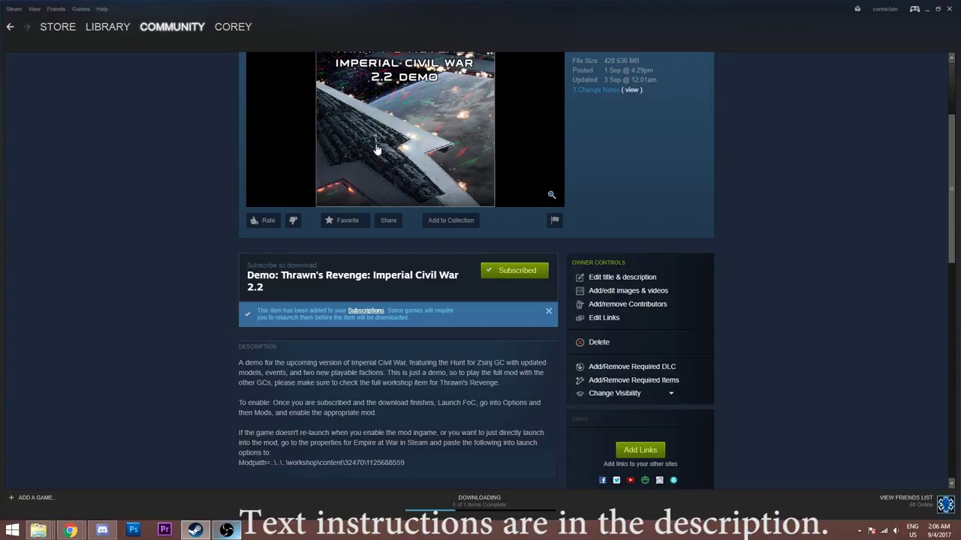
Check the workshop content's download progress and view the Thrawn's Revenge: Imperial Civil War workshop page, returning to the game library
click(471, 500)
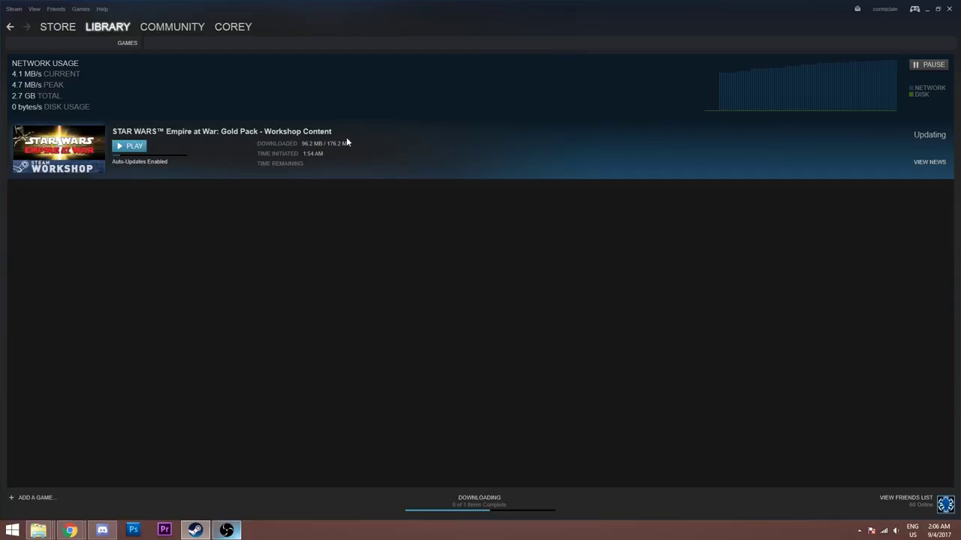
click(107, 27)
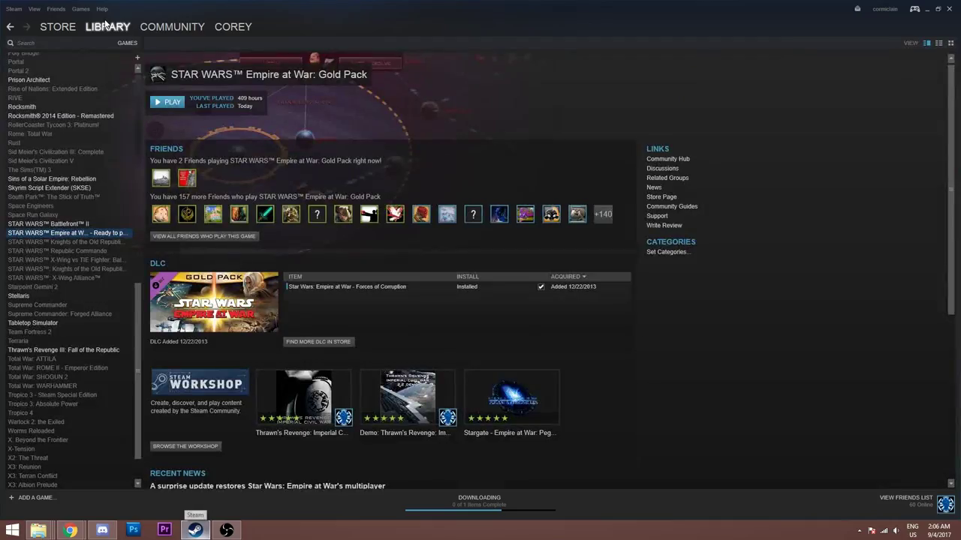
click(290, 438)
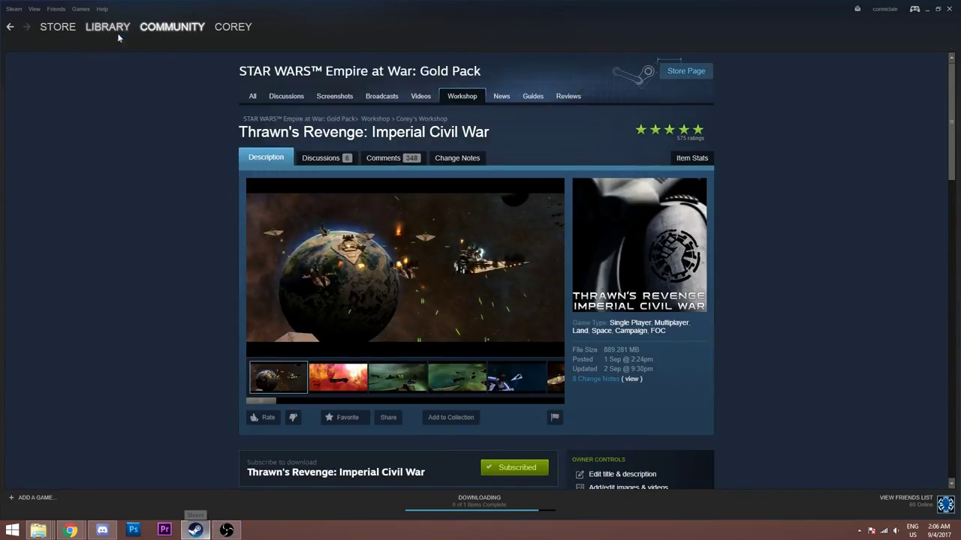
click(114, 30)
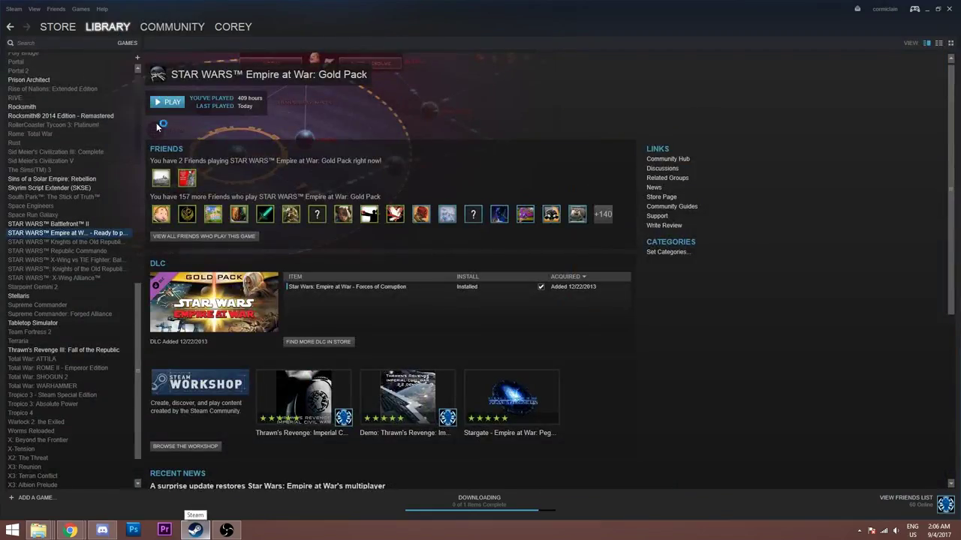
right_click(78, 232)
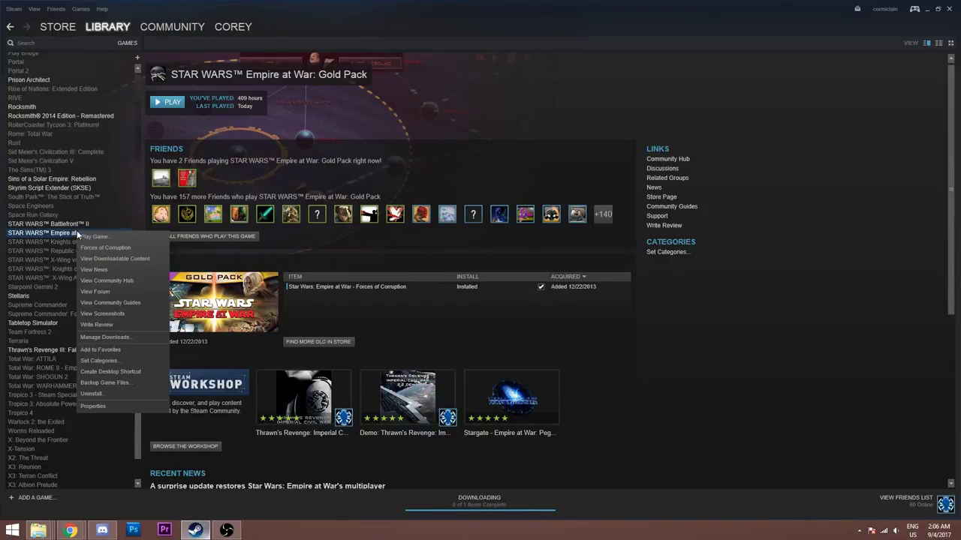
click(125, 405)
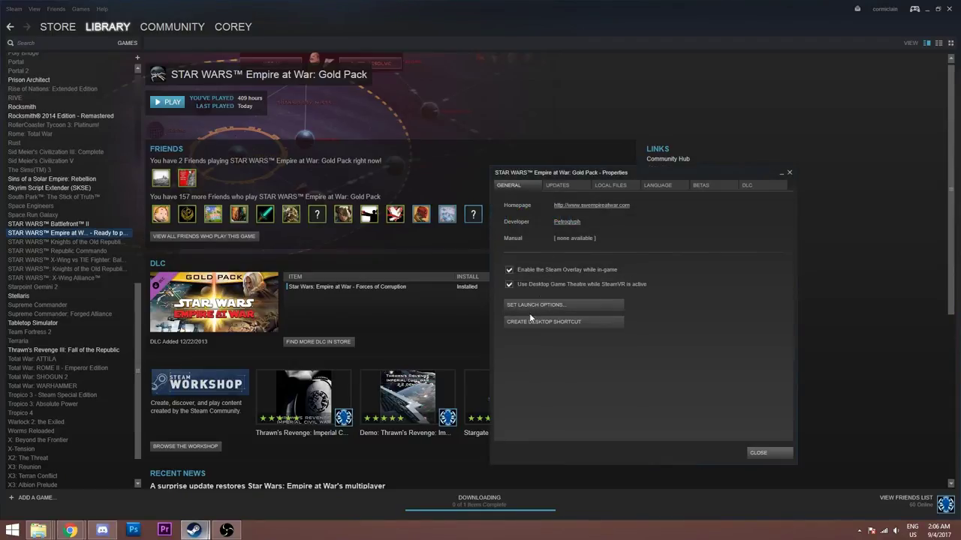
click(525, 306)
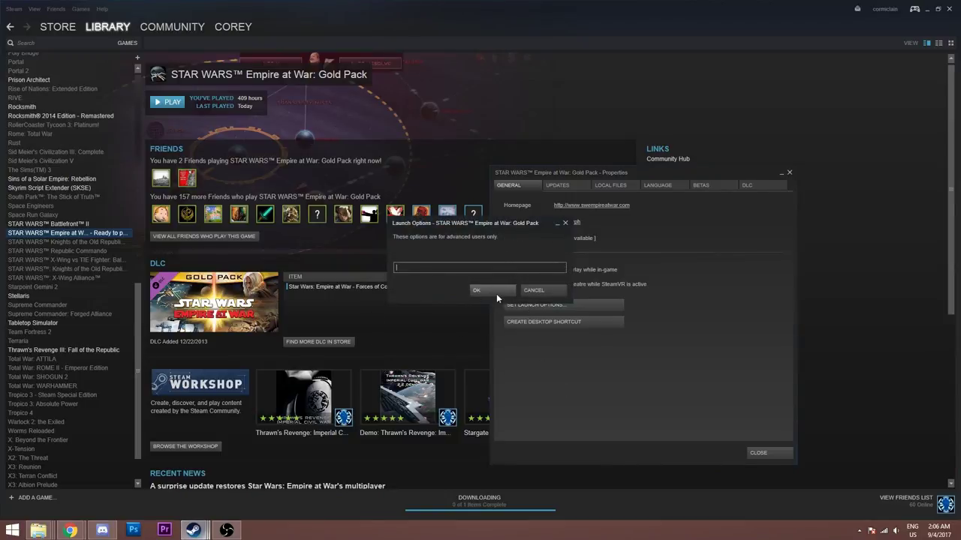
click(545, 289)
click(760, 454)
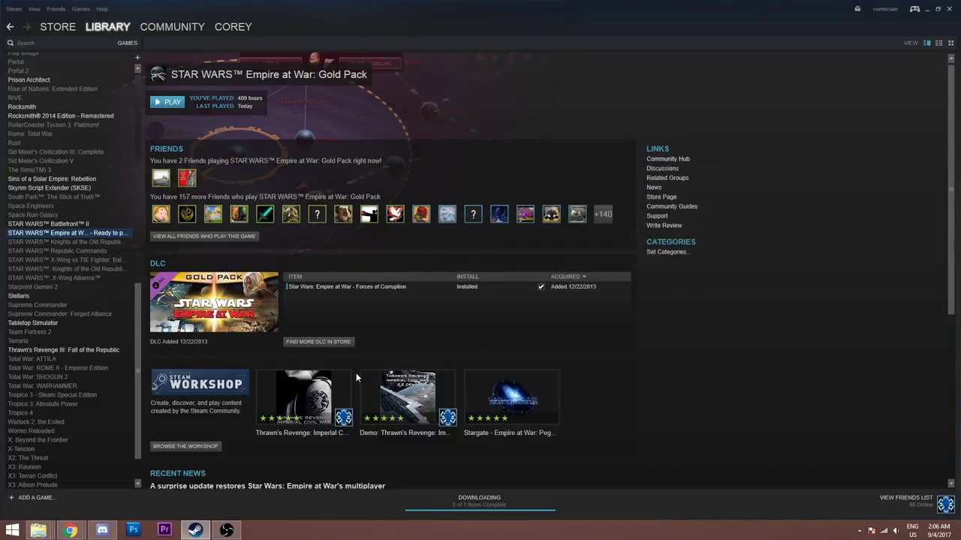
click(295, 443)
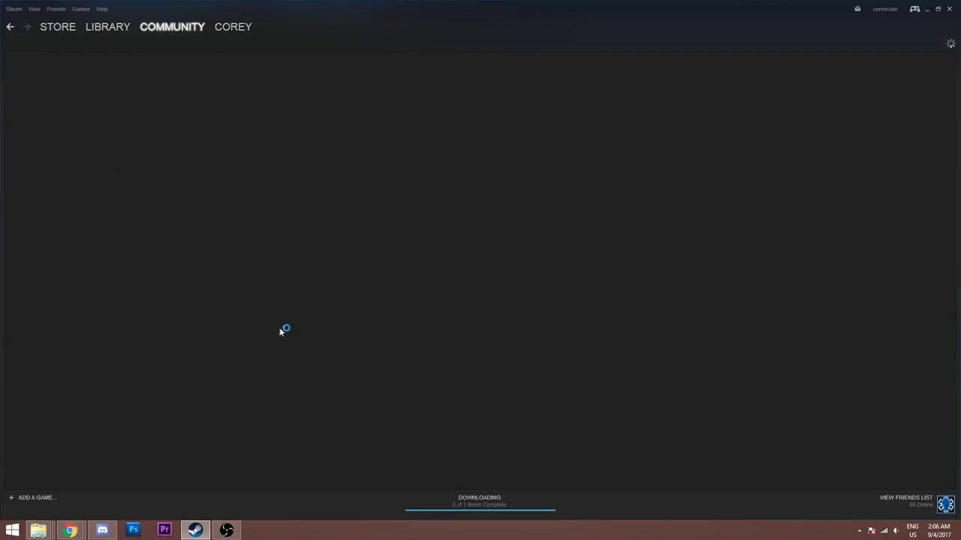
scroll(275, 281, down, 3)
scroll(276, 270, down, 5)
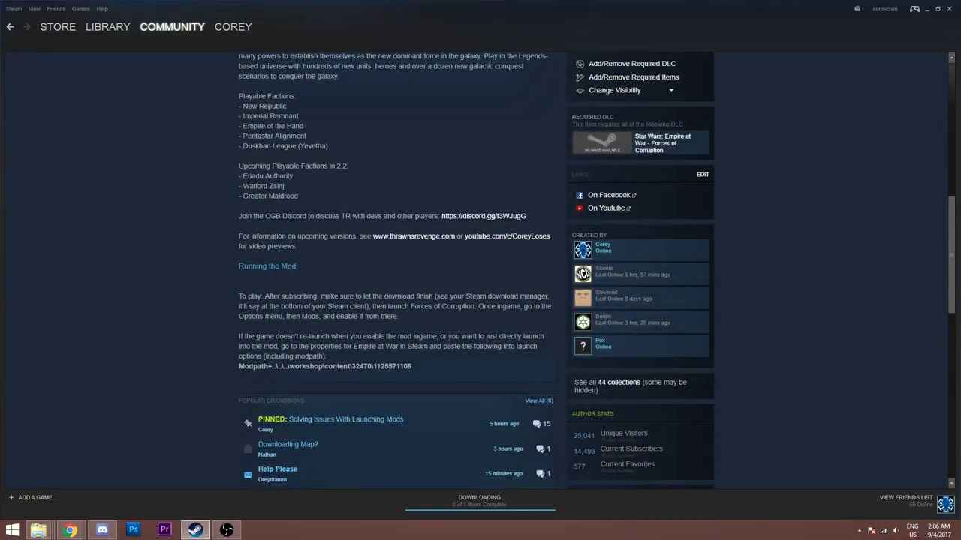
drag(426, 369, 238, 365)
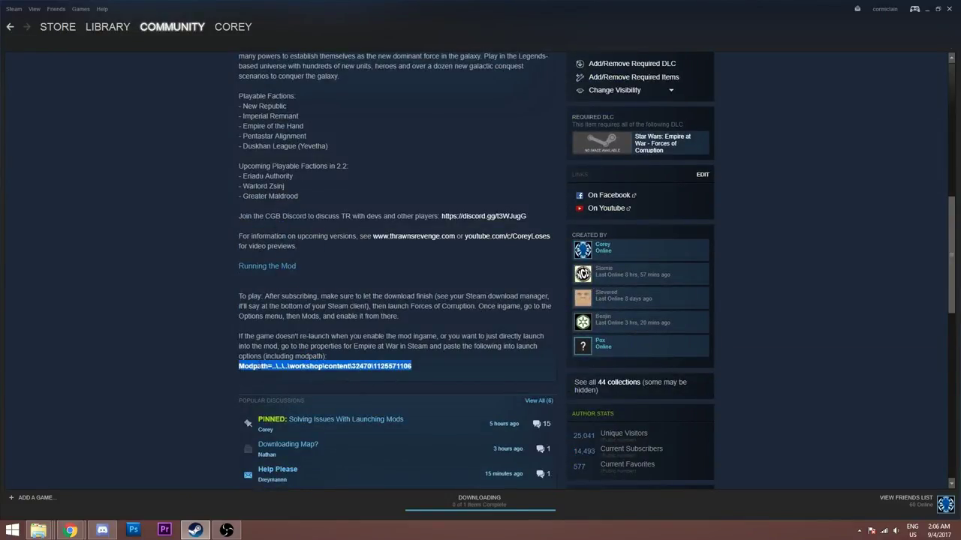
right_click(259, 367)
click(276, 430)
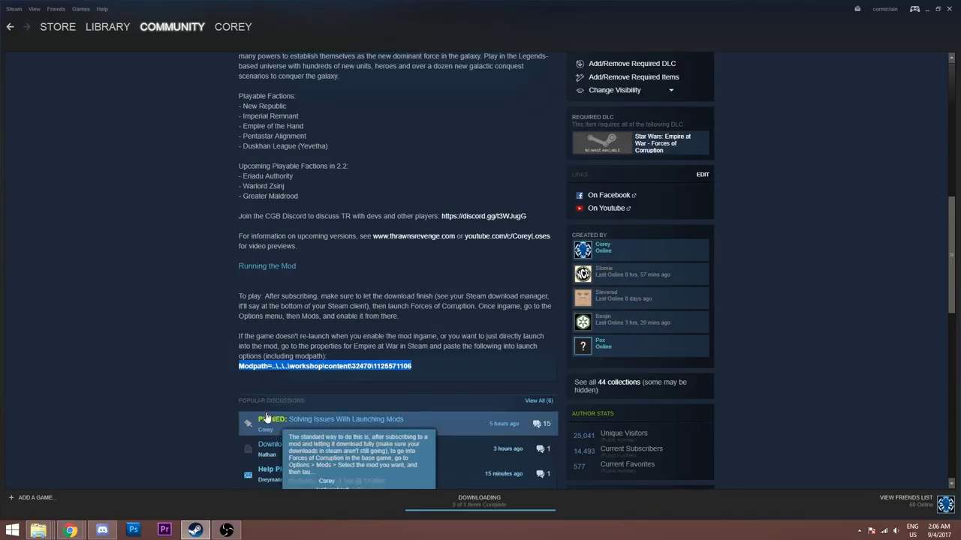
Paste the copied Modpath line into the launch options of STAR WARS Empire at War: Gold Pack
scroll(222, 367, up, 2)
click(126, 32)
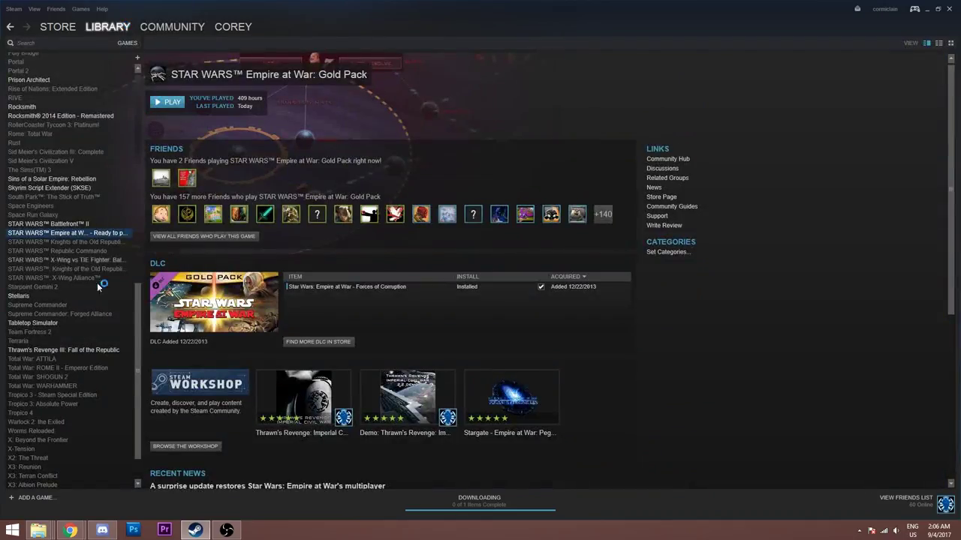
right_click(100, 234)
click(150, 409)
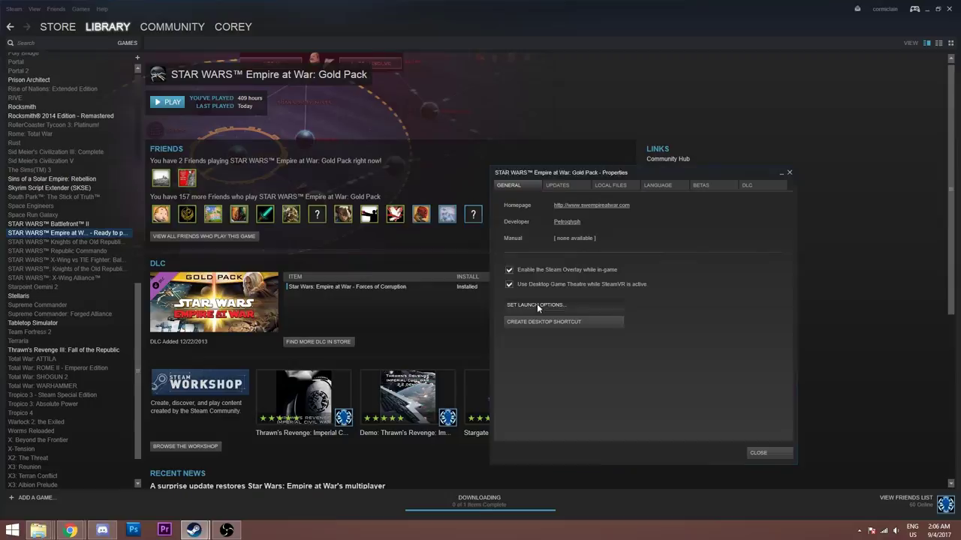
click(537, 303)
key(ctrl+v)
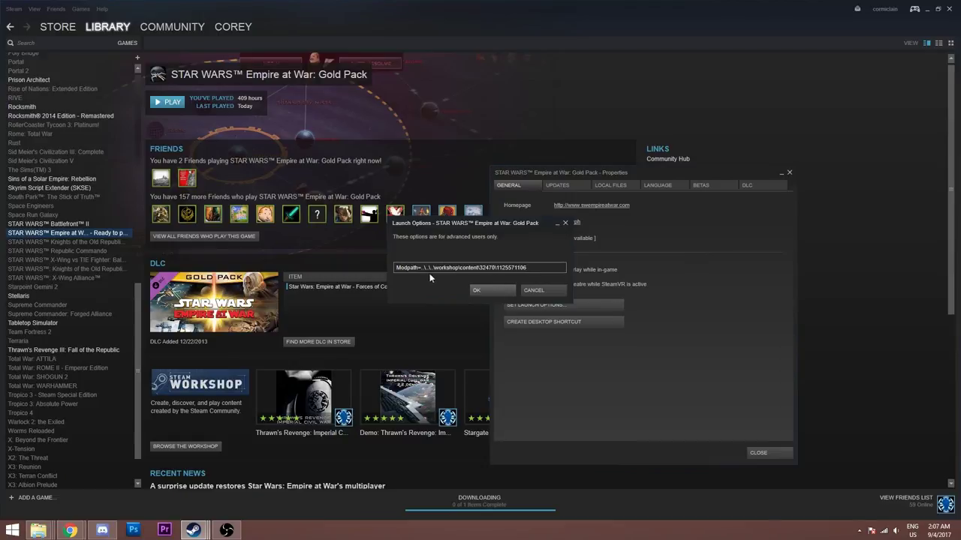
Switch to File Explorer to examine the mod folders inside the workshop content folder 32470, and return to the Steam library
mouse_move(41, 531)
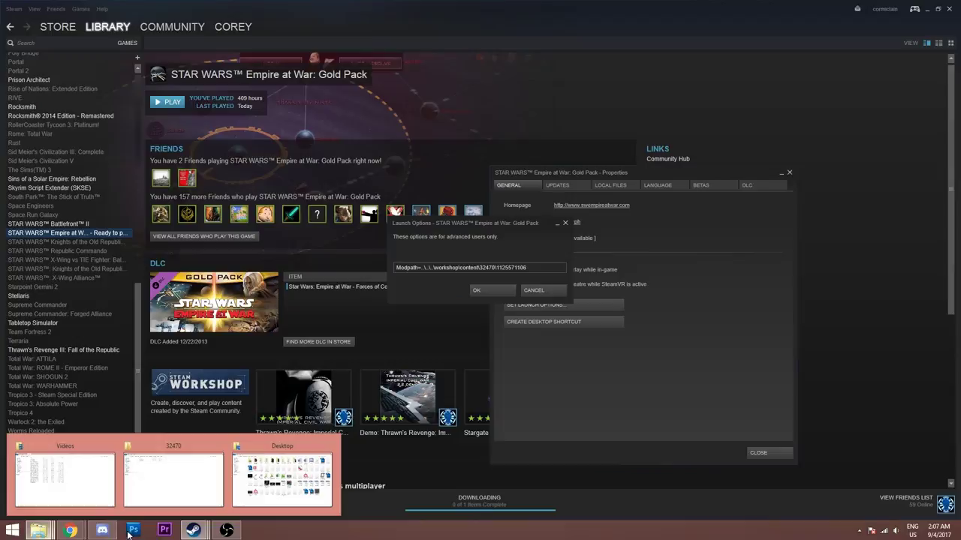
click(203, 492)
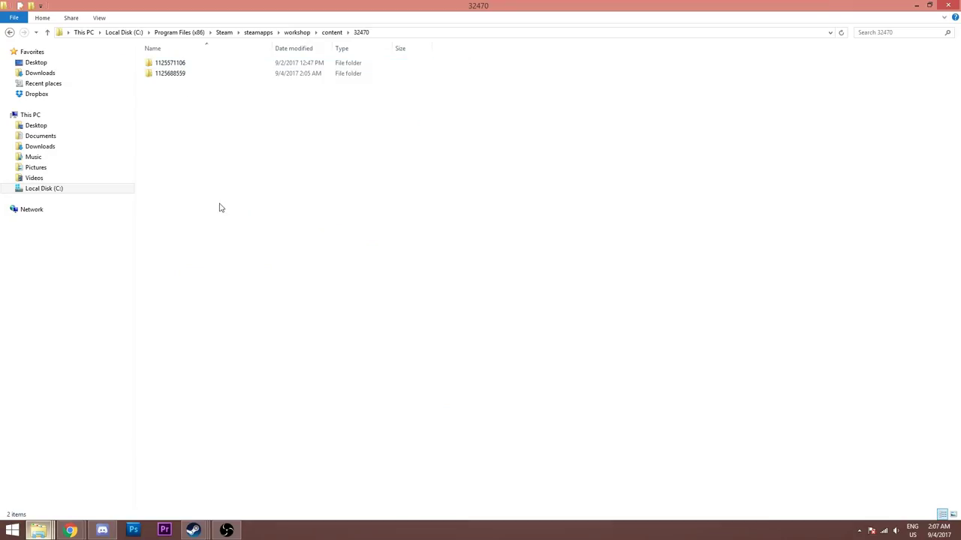
mouse_move(87, 535)
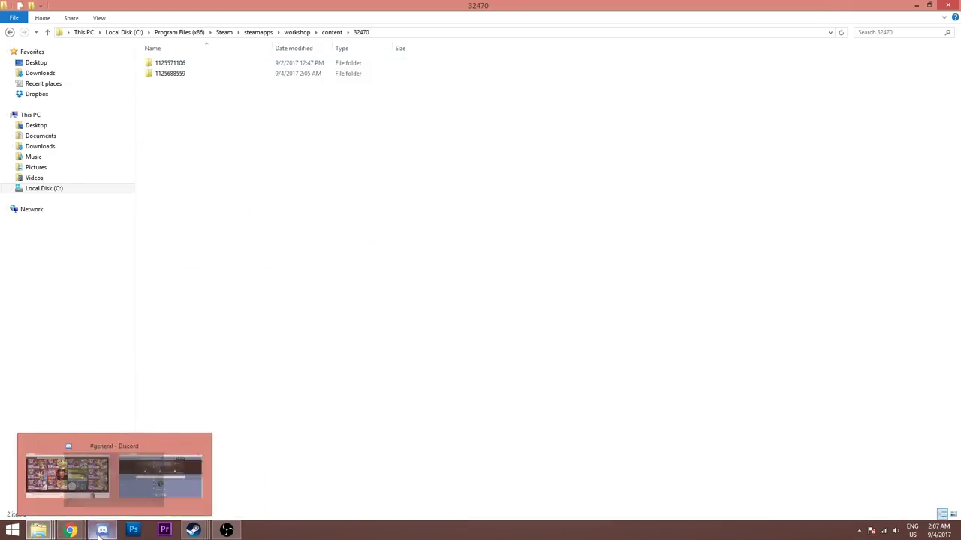
mouse_move(221, 531)
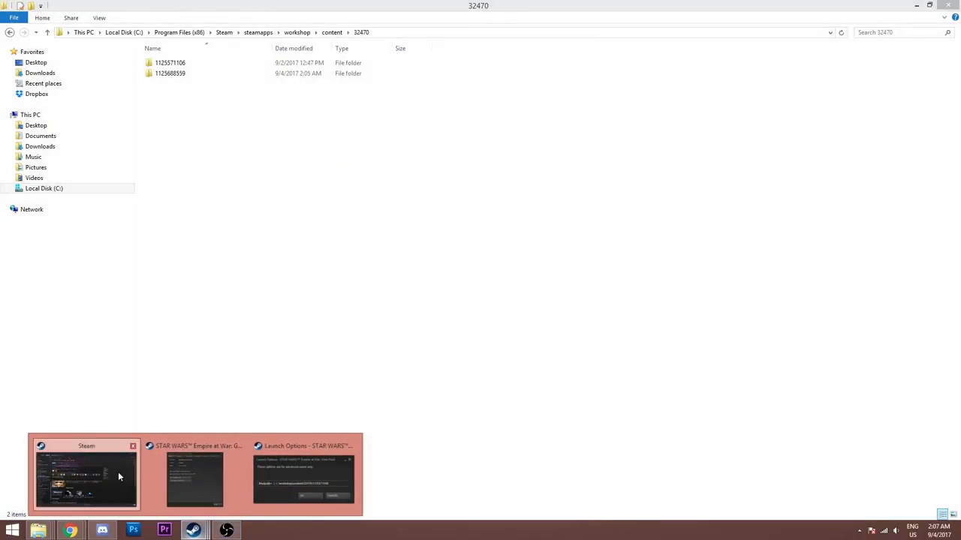
click(118, 471)
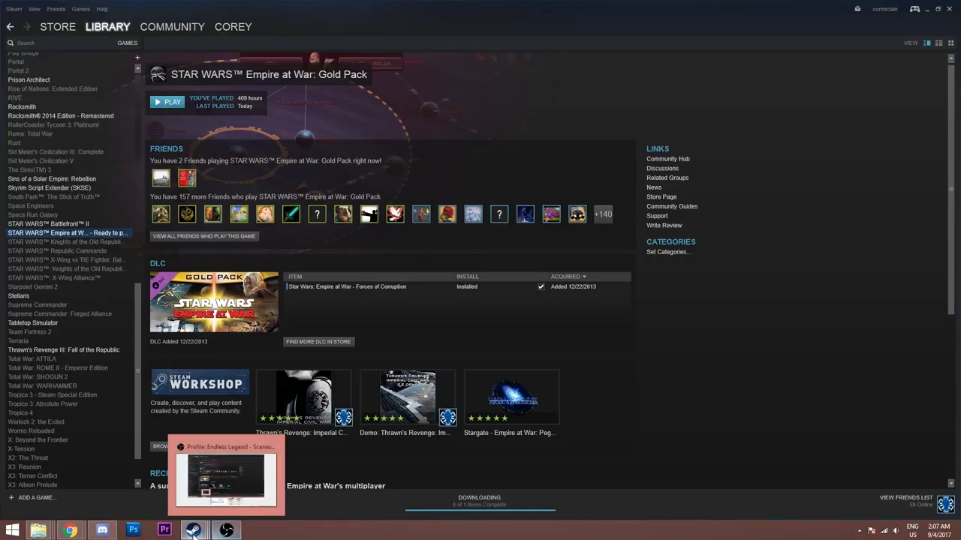
mouse_move(226, 530)
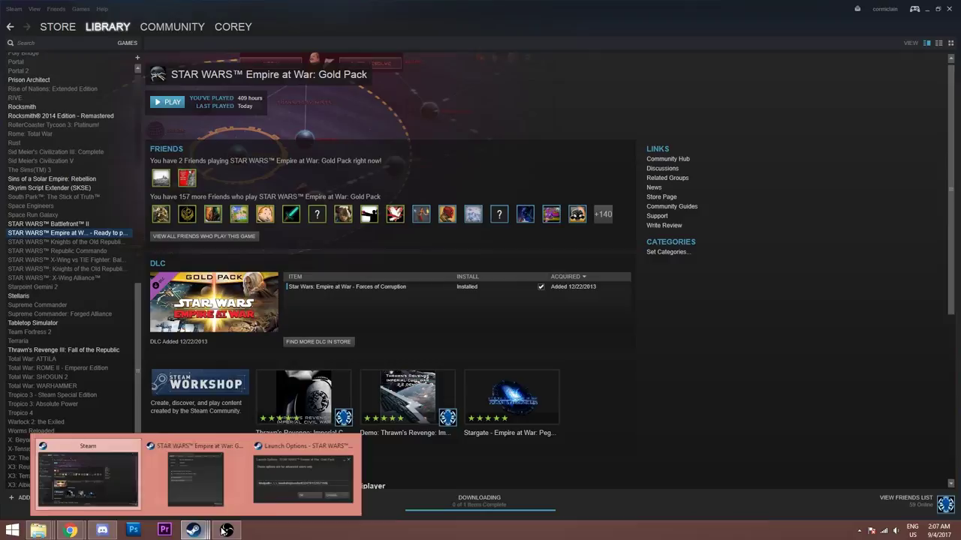
click(298, 473)
key(ctrl+shift+Left)
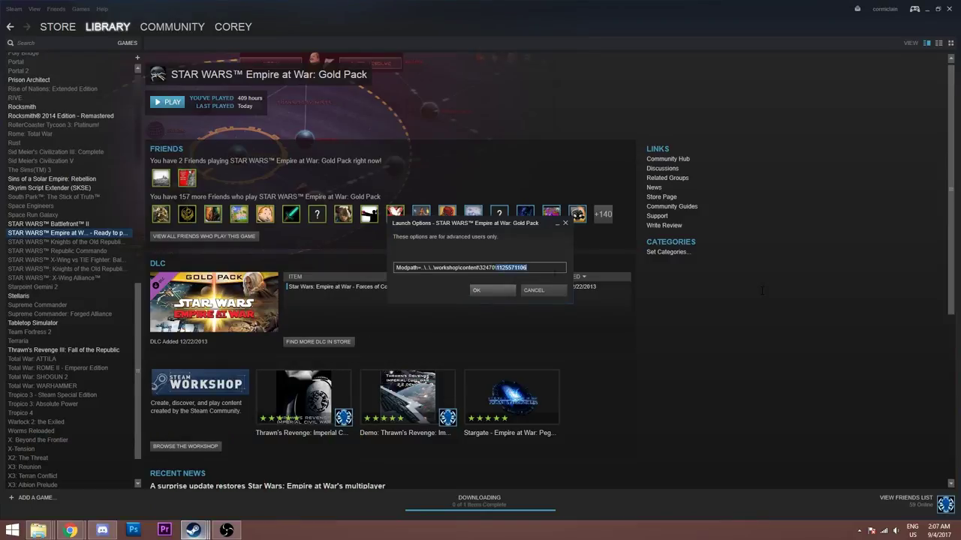
key(BackSpace)
key(ctrl+a)
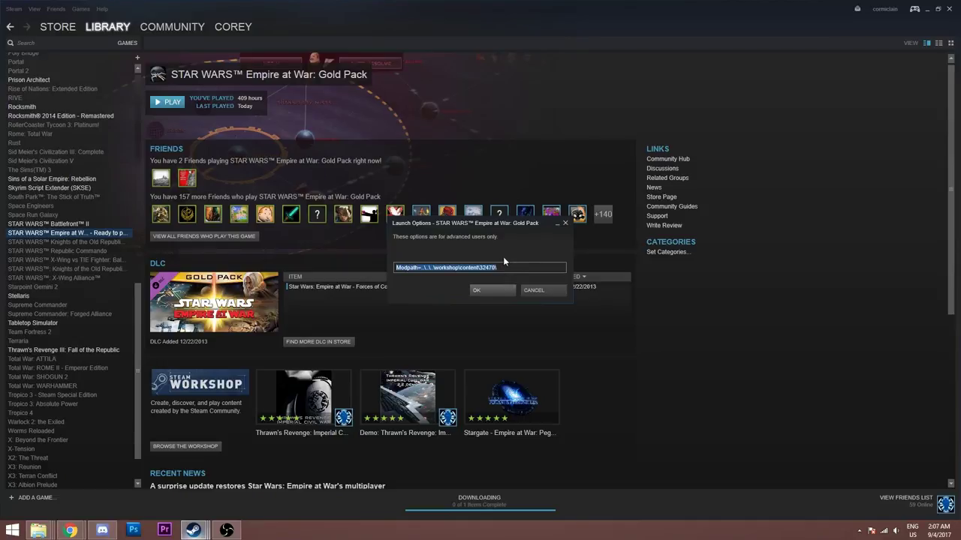
key(End)
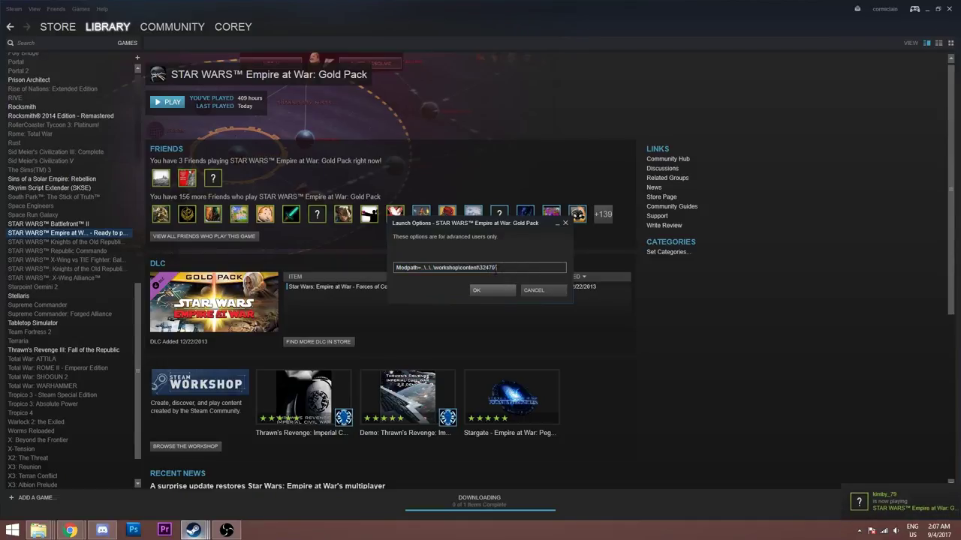
drag(432, 268, 396, 268)
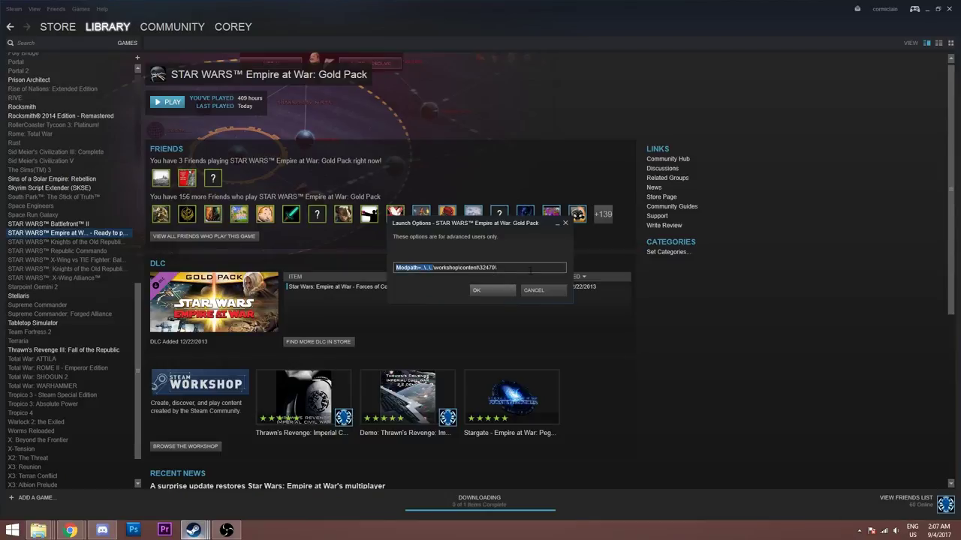
drag(530, 270, 321, 256)
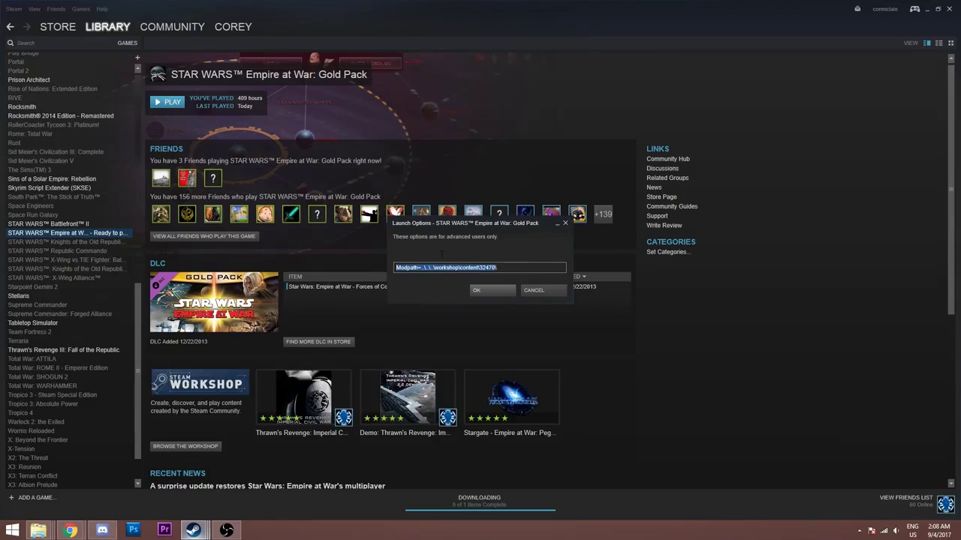
click(497, 268)
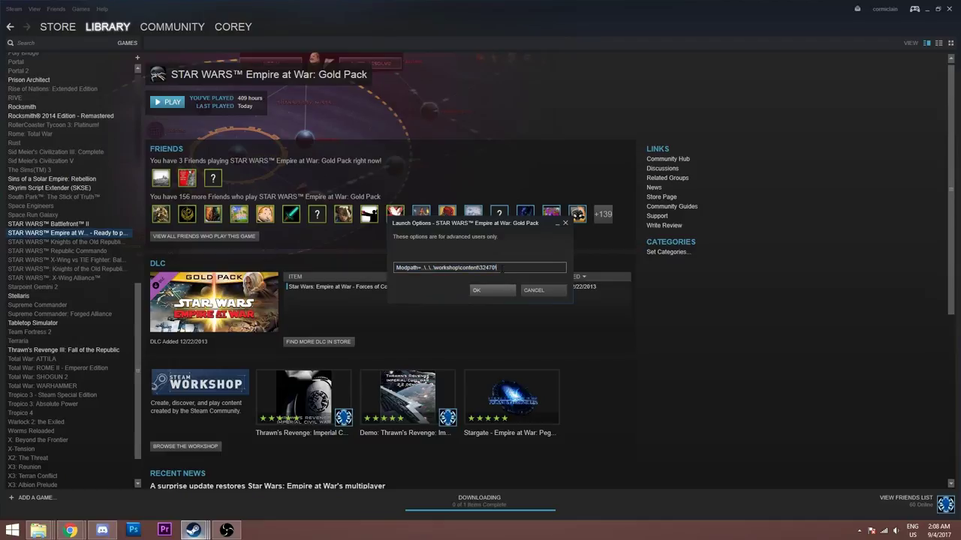
click(489, 291)
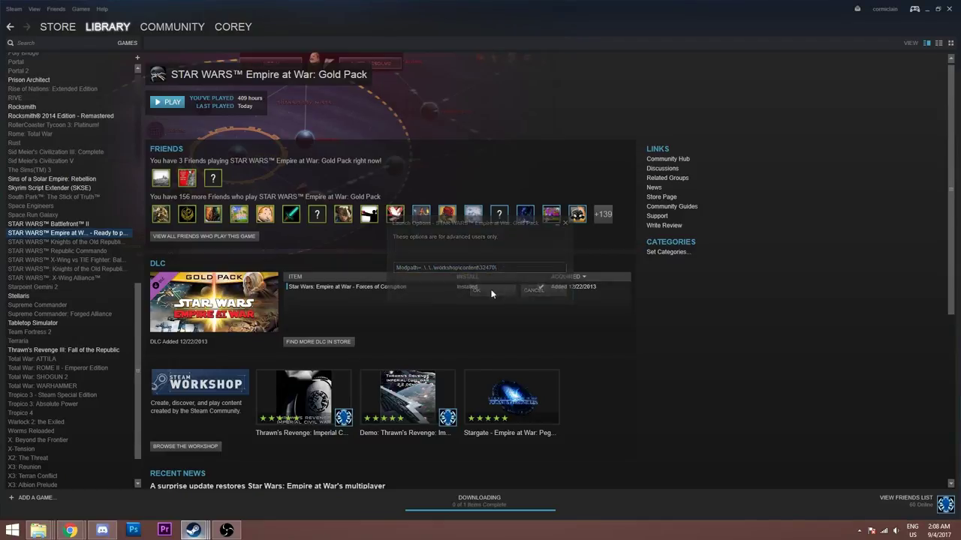
Highlight the mod ID at the end of the Modpath line on the Thrawn's Revenge: Imperial Civil War workshop page
click(293, 434)
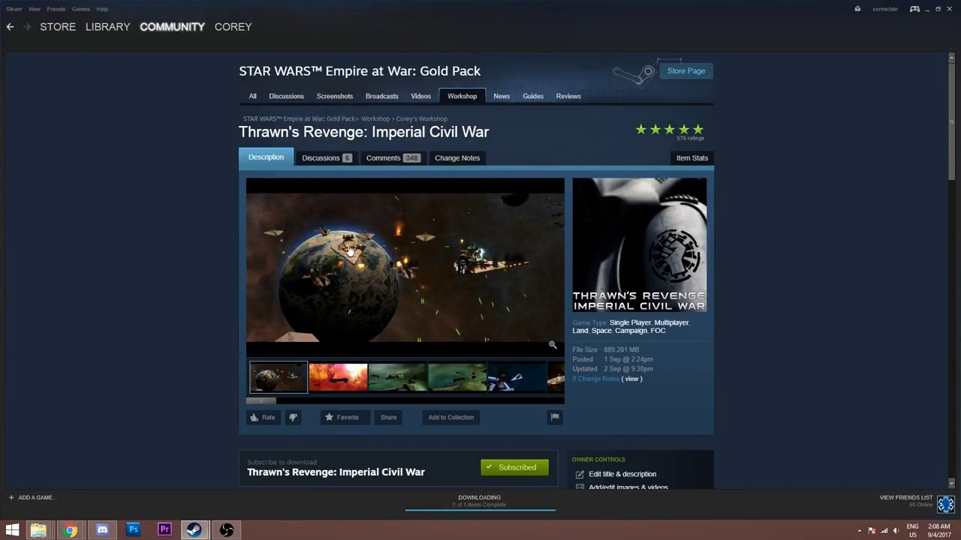
scroll(348, 250, down, 10)
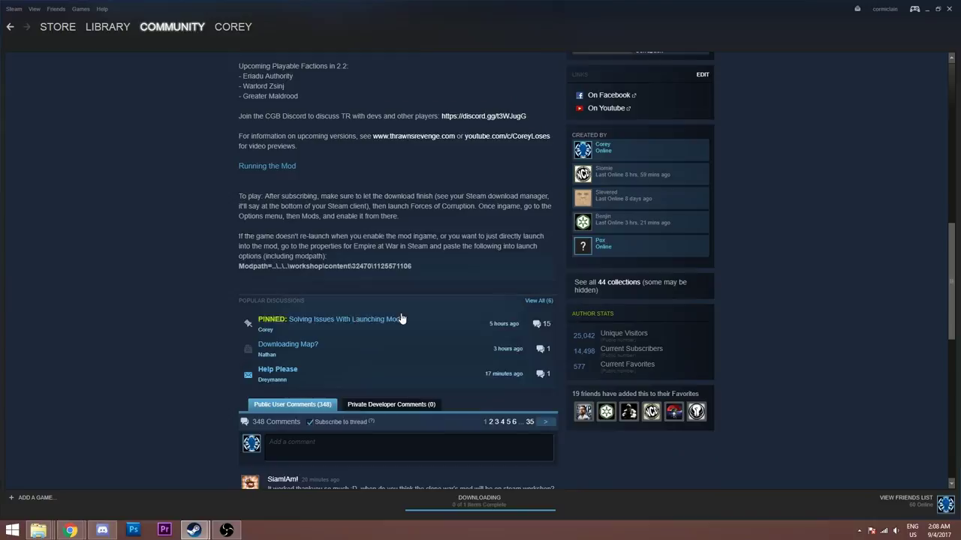
drag(412, 266, 377, 266)
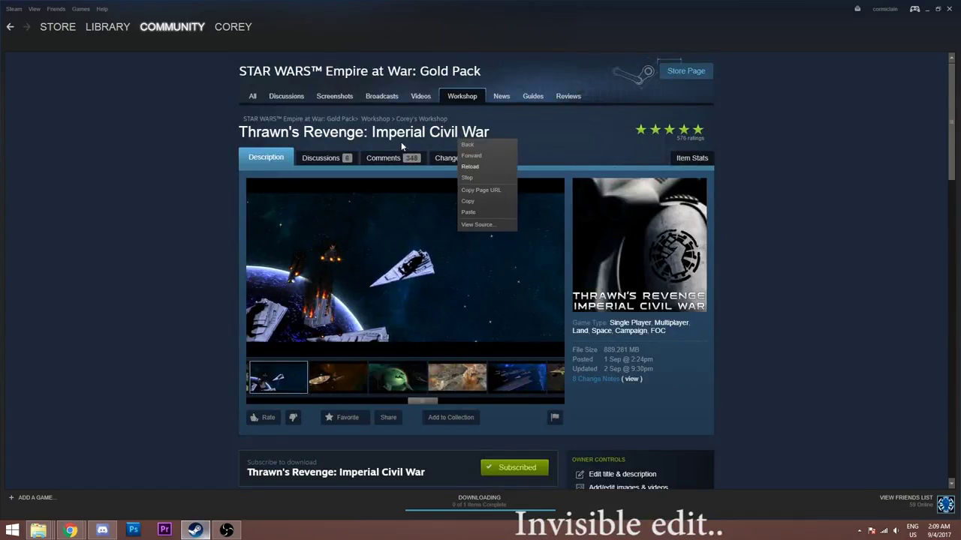
Copy the page URL of the Thrawn's Revenge: Imperial Civil War workshop item and open Notepad
click(493, 191)
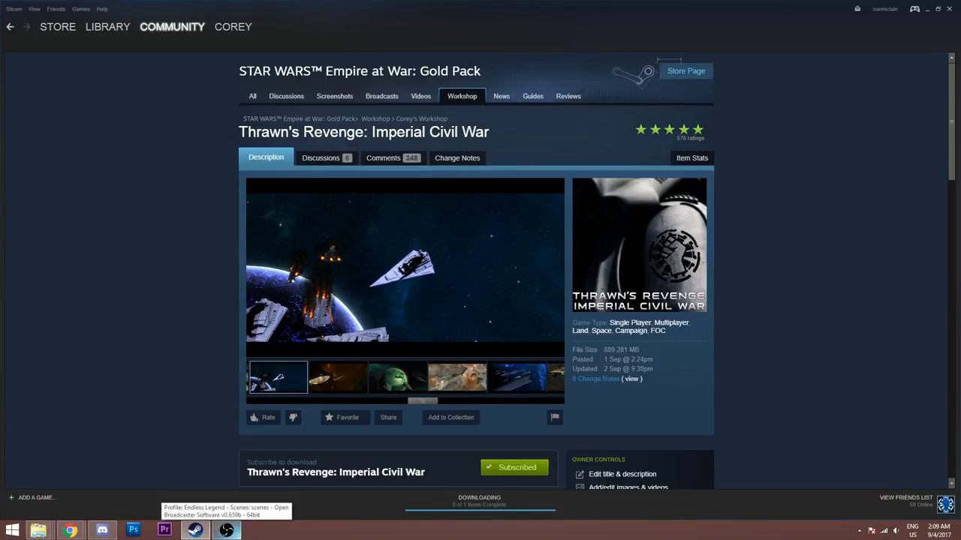
key(super)
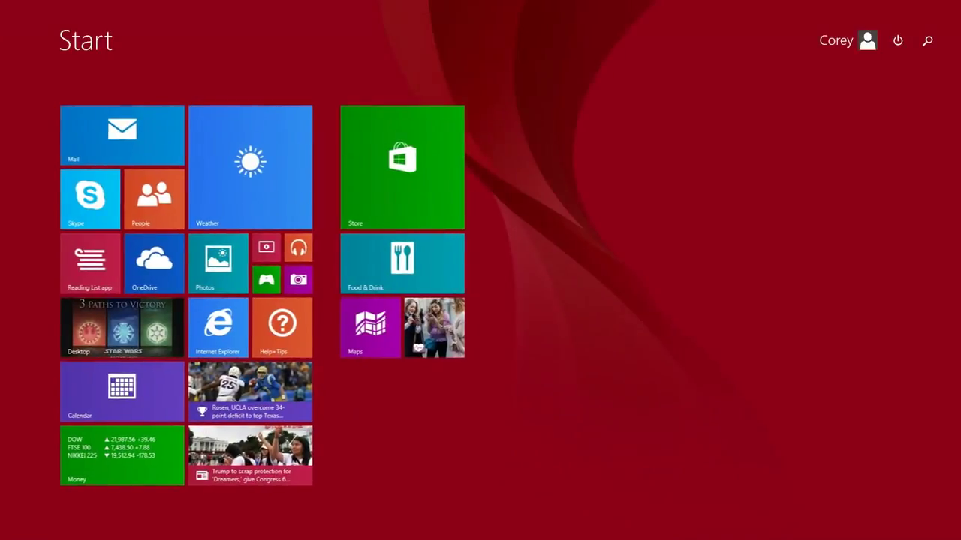
text(not)
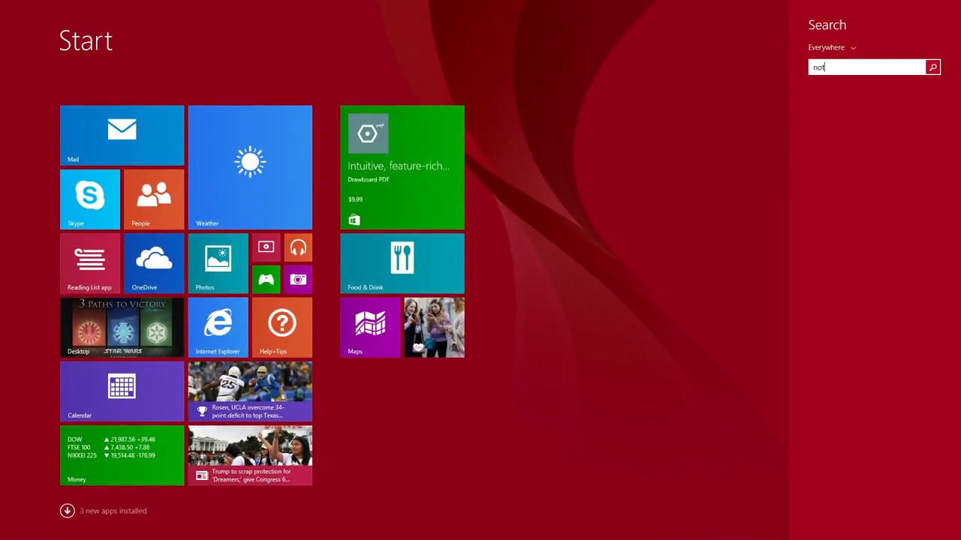
text(epad)
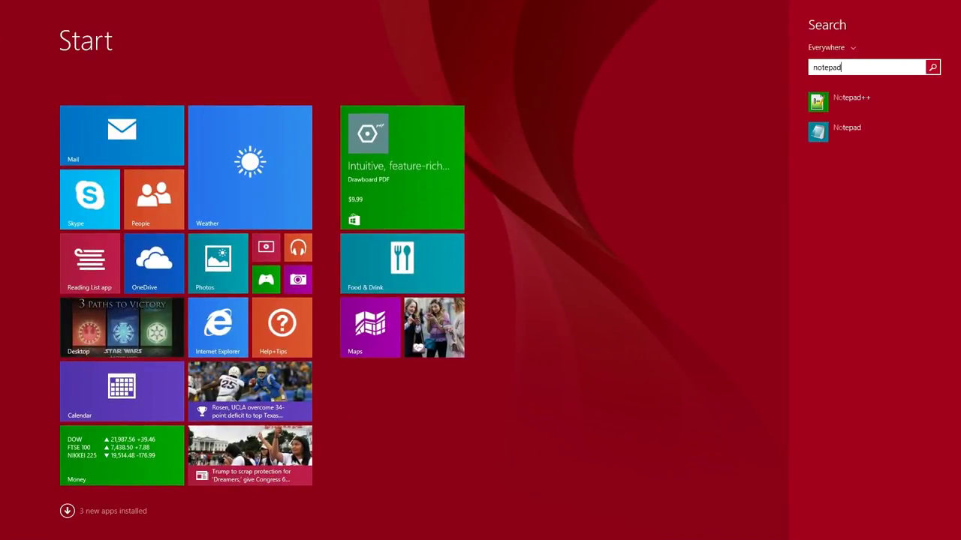
click(833, 129)
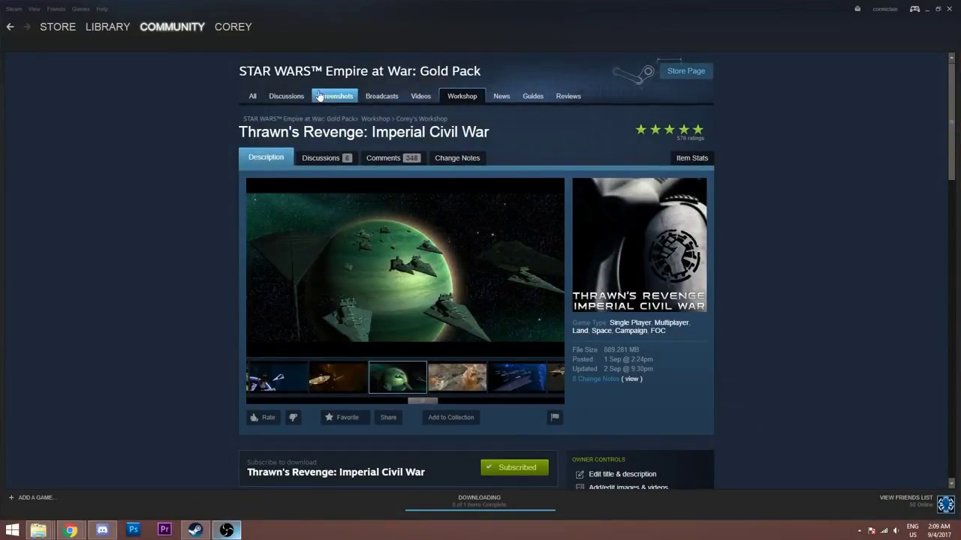
Copy the Imperial Civil War workshop page URL again and paste it into the blank Notepad document
right_click(504, 143)
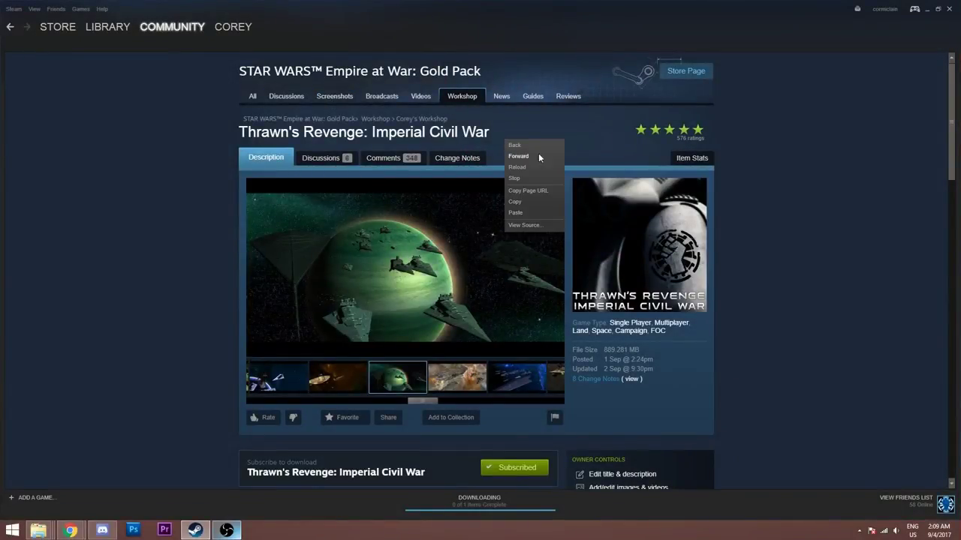
click(532, 191)
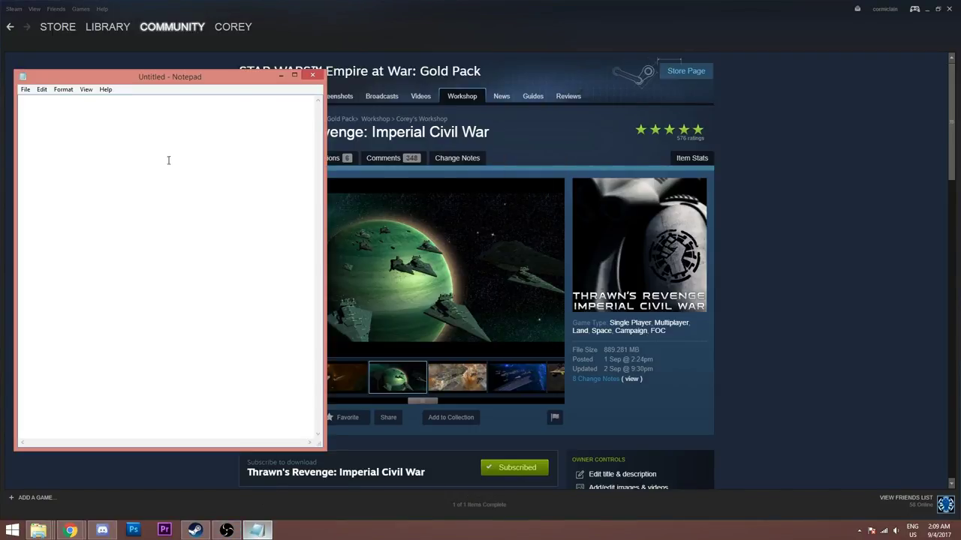
key(ctrl+v)
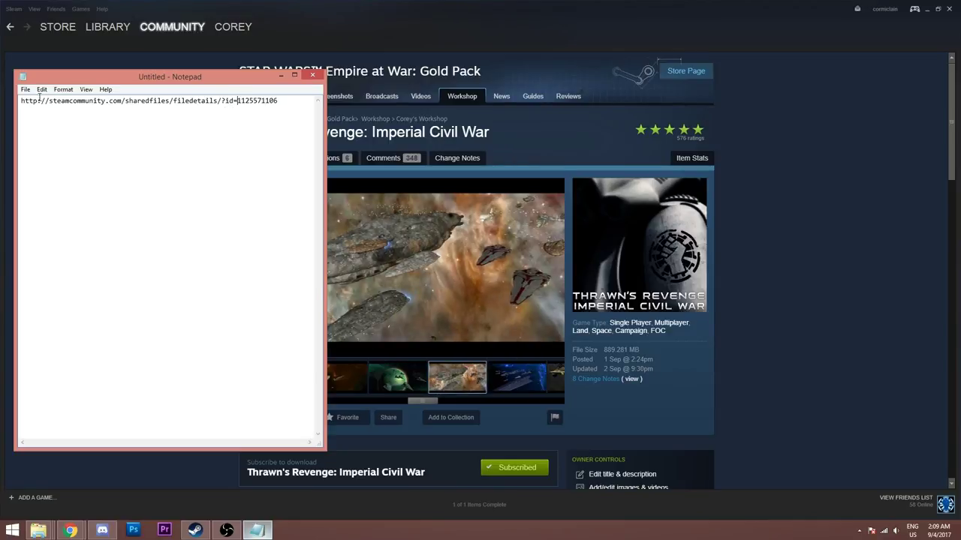
double_click(238, 100)
right_click(245, 99)
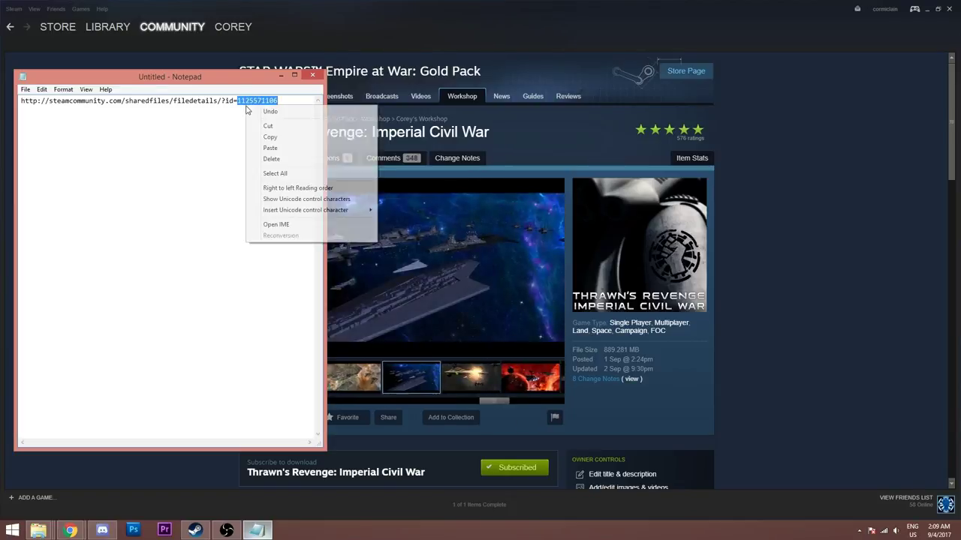
click(270, 137)
right_click(264, 93)
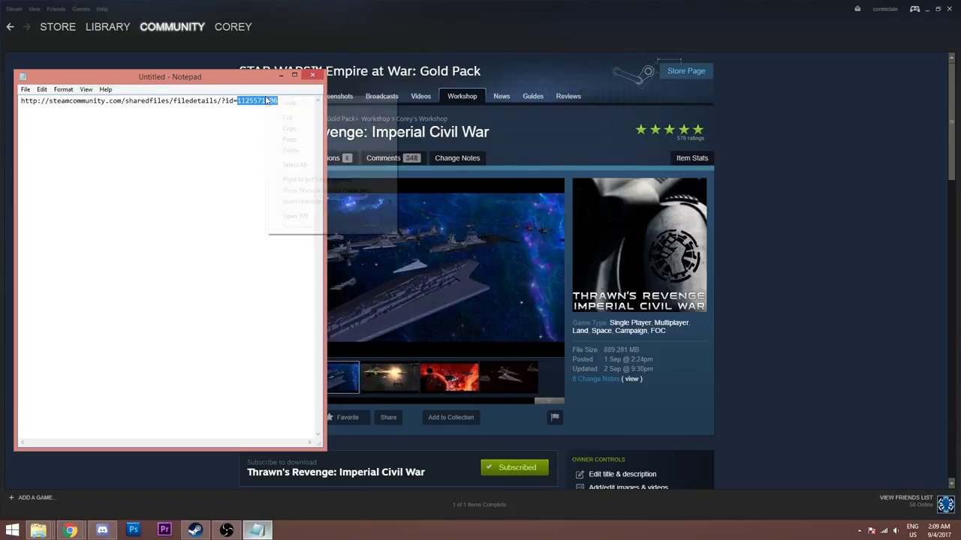
click(286, 126)
click(280, 76)
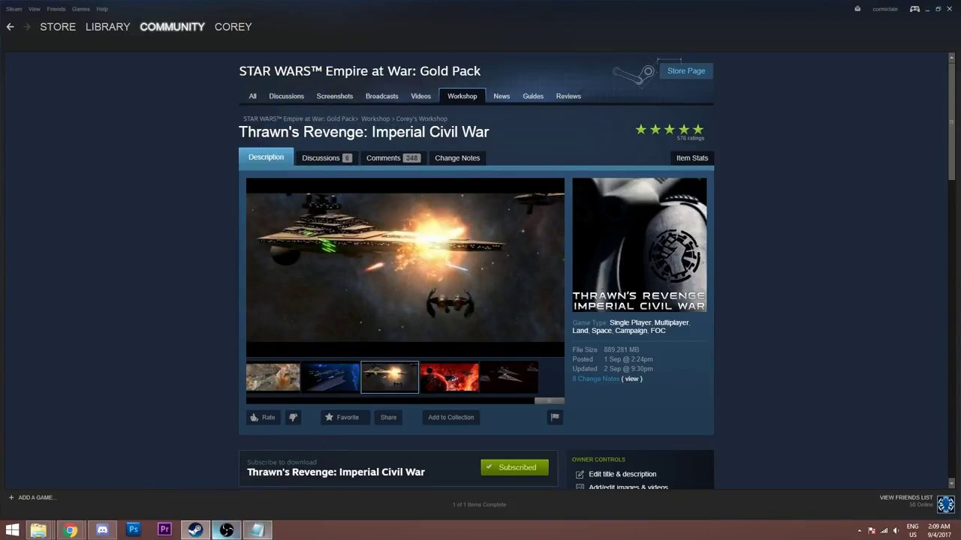
click(119, 27)
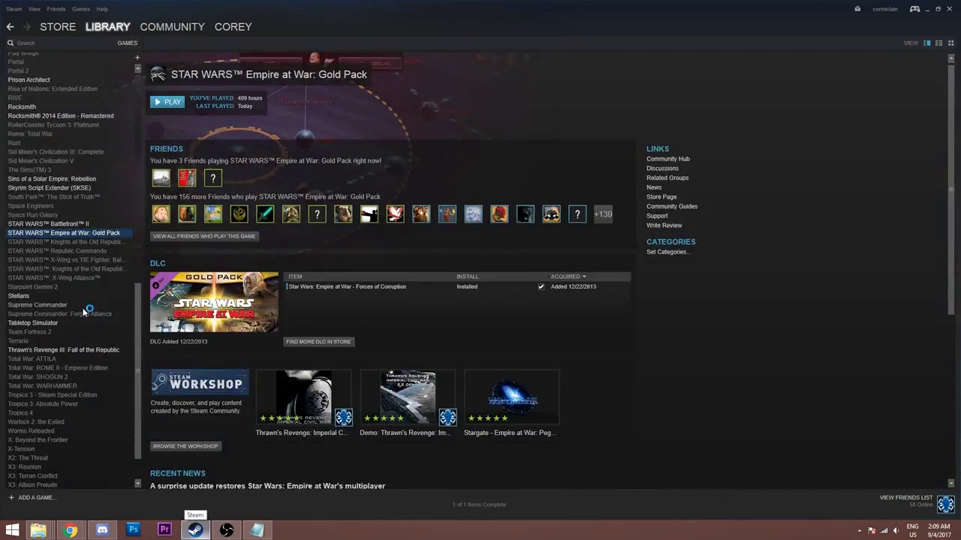
right_click(107, 228)
click(167, 392)
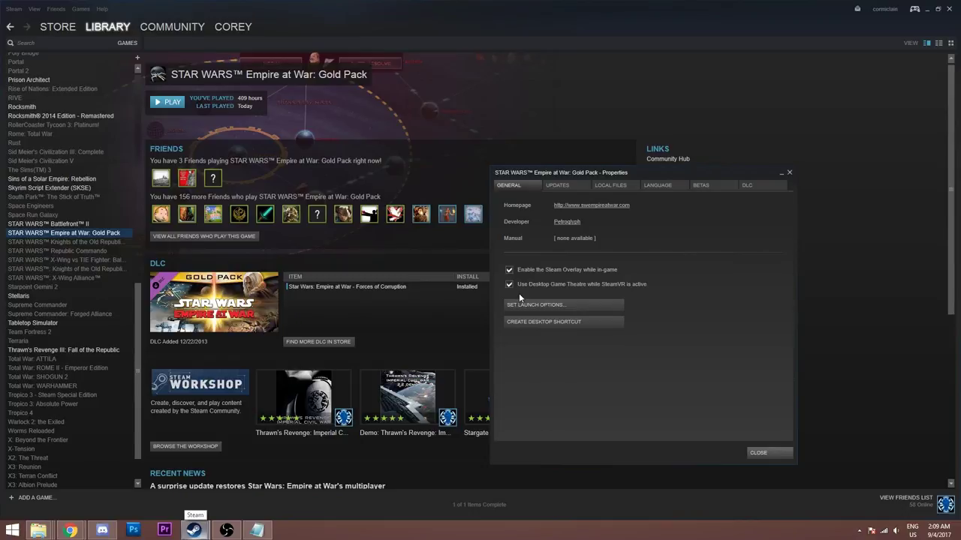
click(526, 304)
double_click(513, 267)
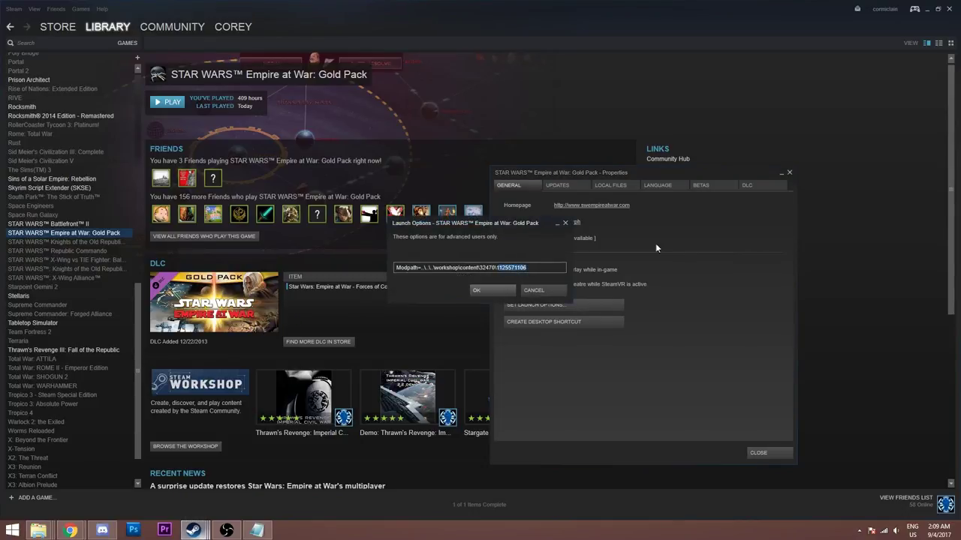
key(ctrl+v)
click(494, 294)
click(784, 452)
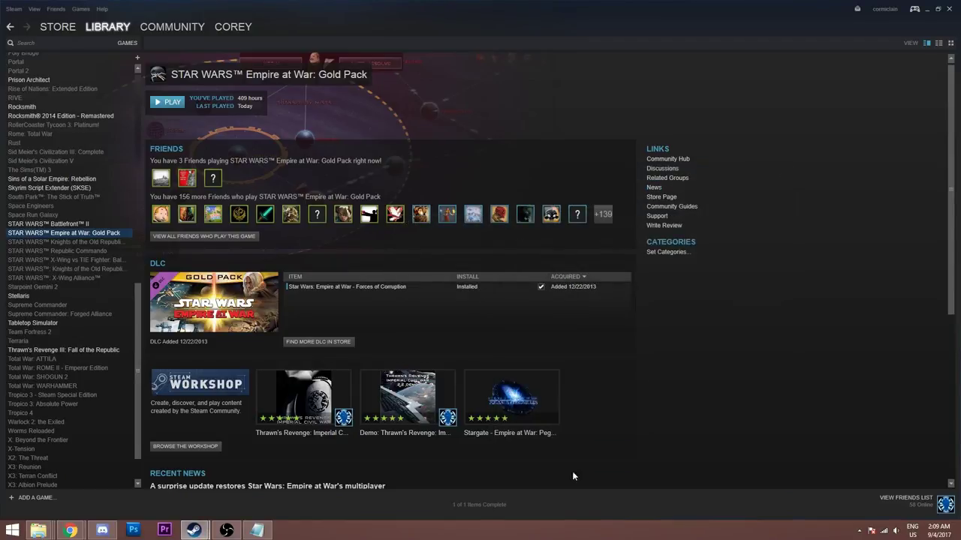
Copy the page URL of the Demo: Thrawn's Revenge: Imperial Civil War 2.2 workshop item and paste it below the first URL in Notepad
click(415, 435)
right_click(531, 129)
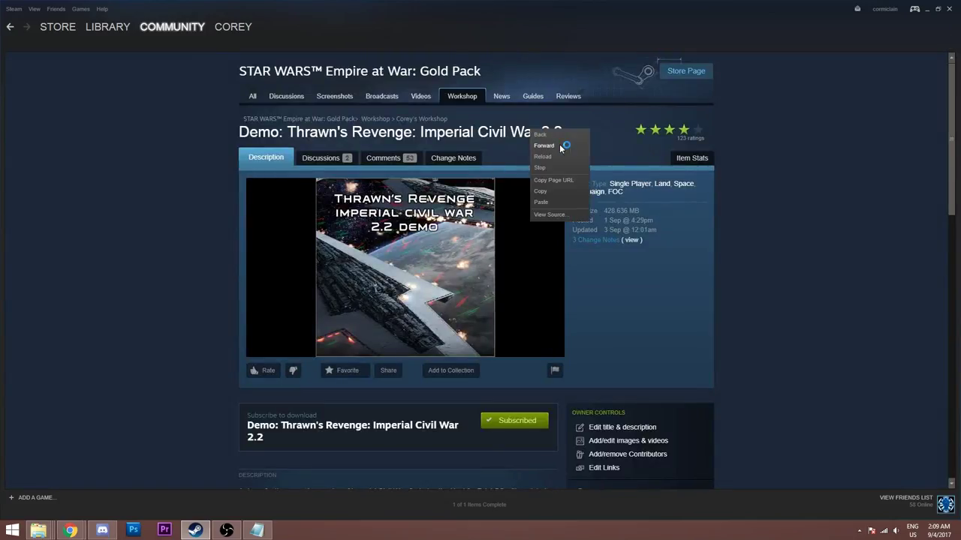
click(553, 180)
click(257, 531)
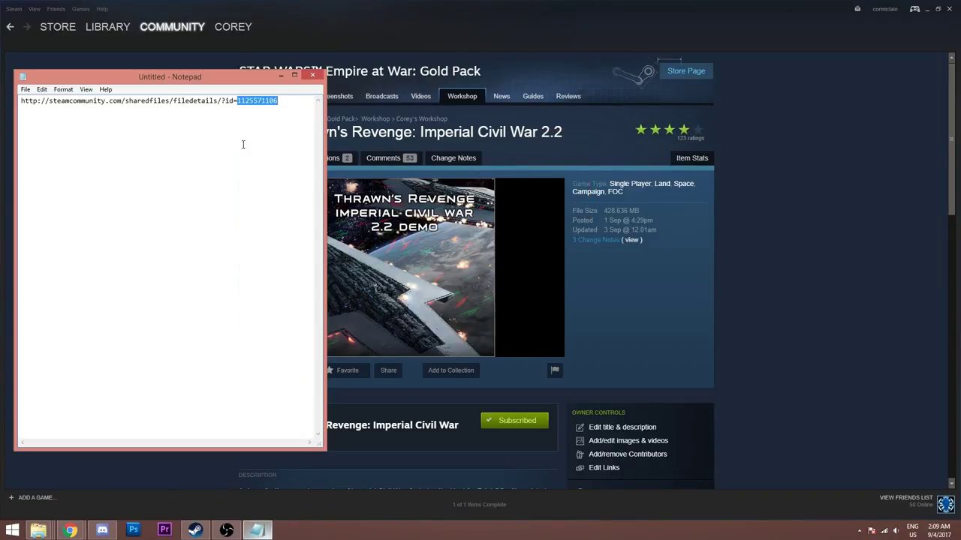
click(298, 113)
key(ctrl+v)
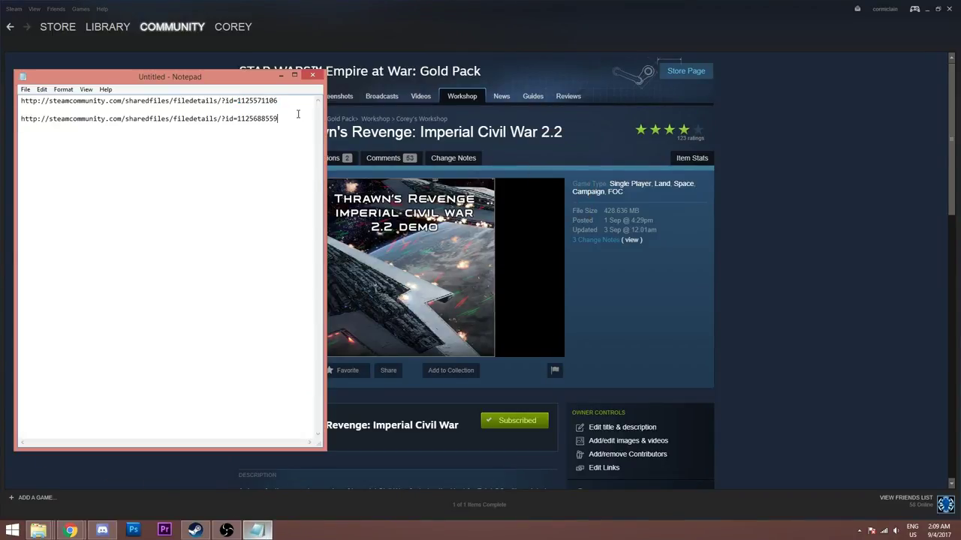
drag(282, 121, 238, 121)
right_click(246, 119)
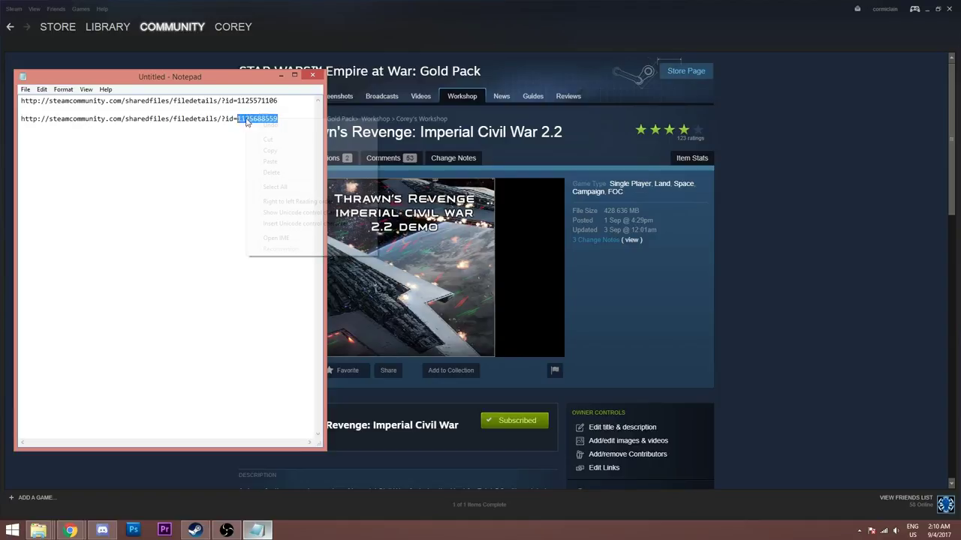
click(269, 150)
click(256, 530)
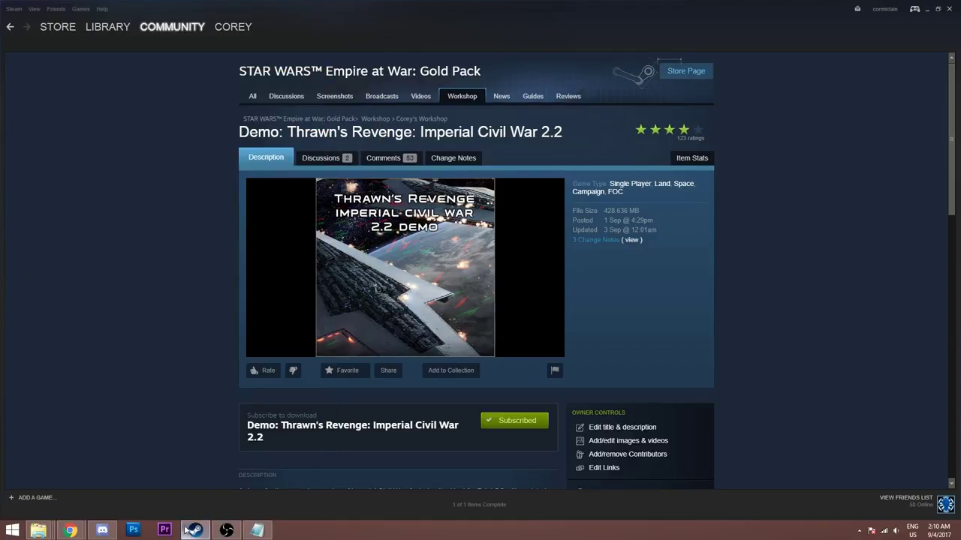
Open the launch options of STAR WARS Empire at War: Gold Pack, highlight the mod ID ending the Modpath line, and close the game's properties
click(103, 41)
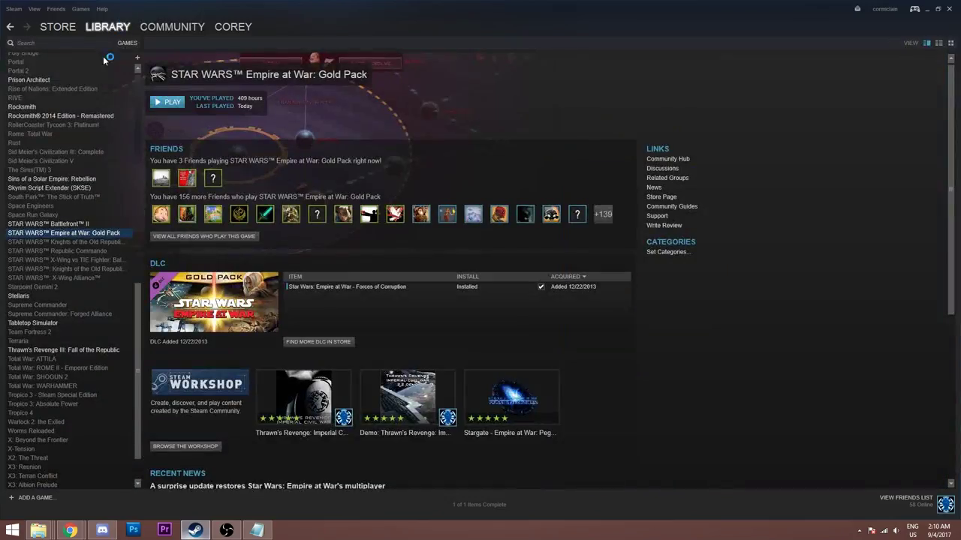
right_click(75, 225)
right_click(27, 233)
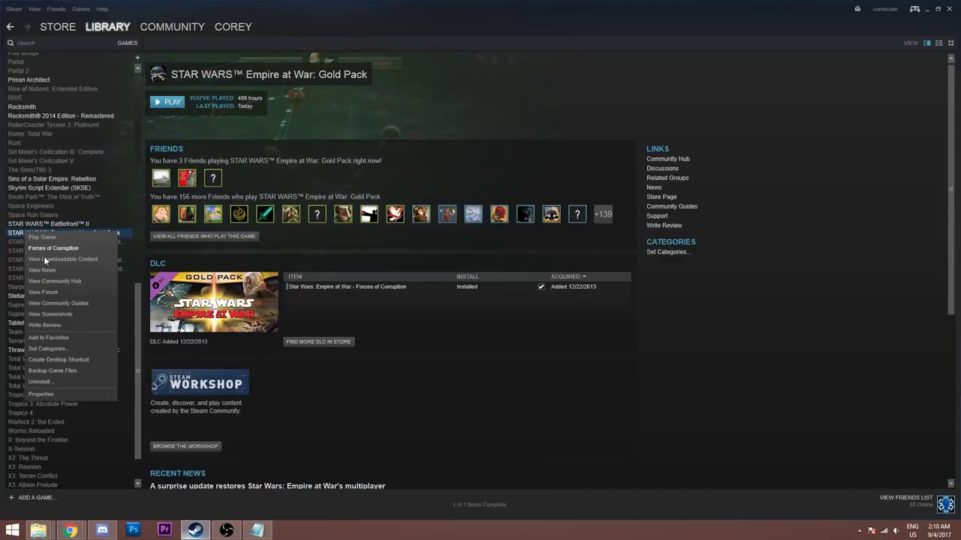
click(45, 394)
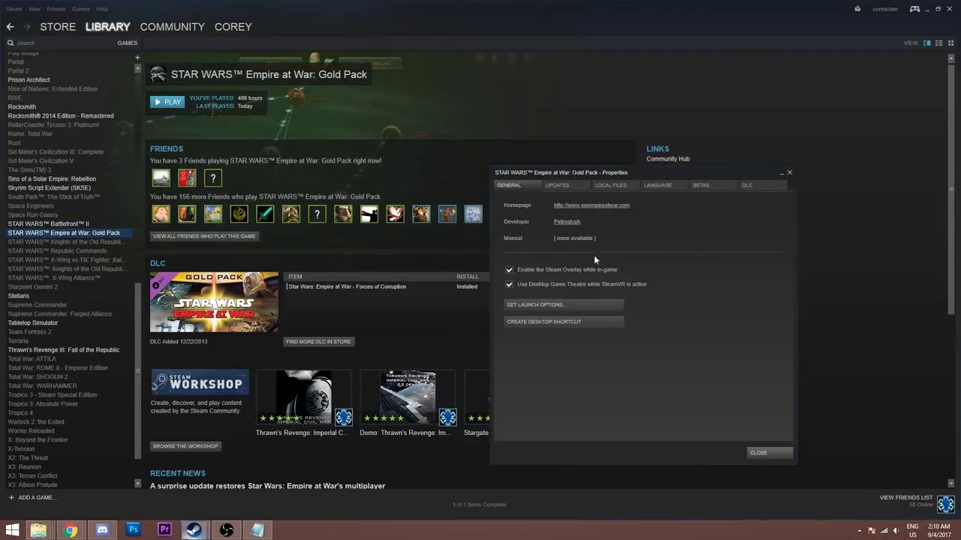
click(571, 309)
drag(499, 268, 527, 268)
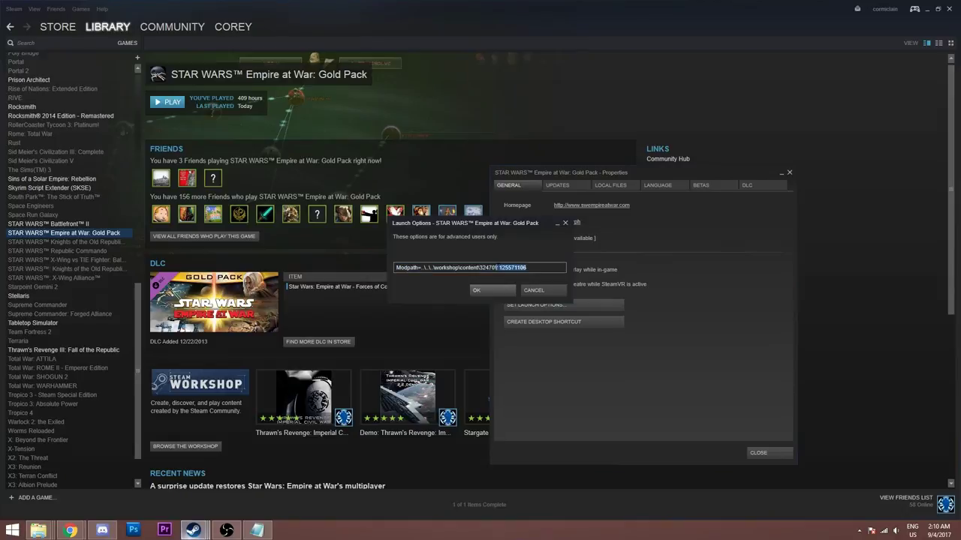
click(496, 290)
click(758, 453)
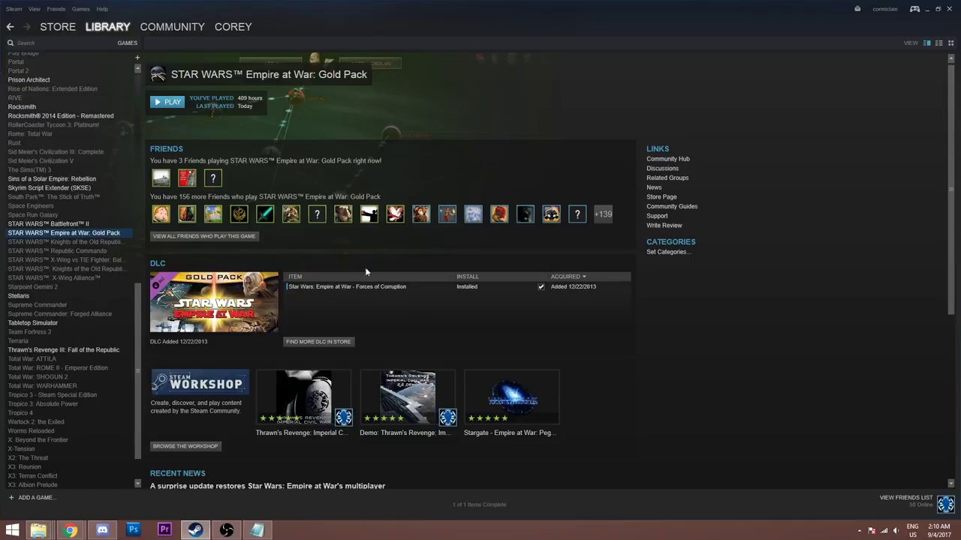
Open the Thrawn's Revenge: Imperial Civil War workshop page and examine the Running the Mod instructions in its description
click(293, 439)
scroll(325, 240, down, 3)
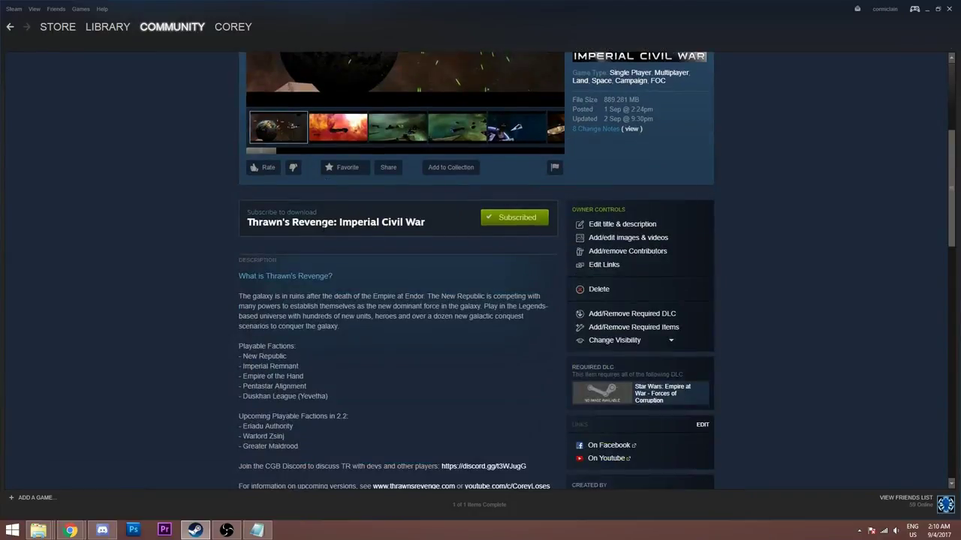
scroll(364, 307, down, 5)
scroll(364, 307, up, 1)
drag(415, 270, 240, 255)
click(377, 235)
scroll(375, 232, up, 3)
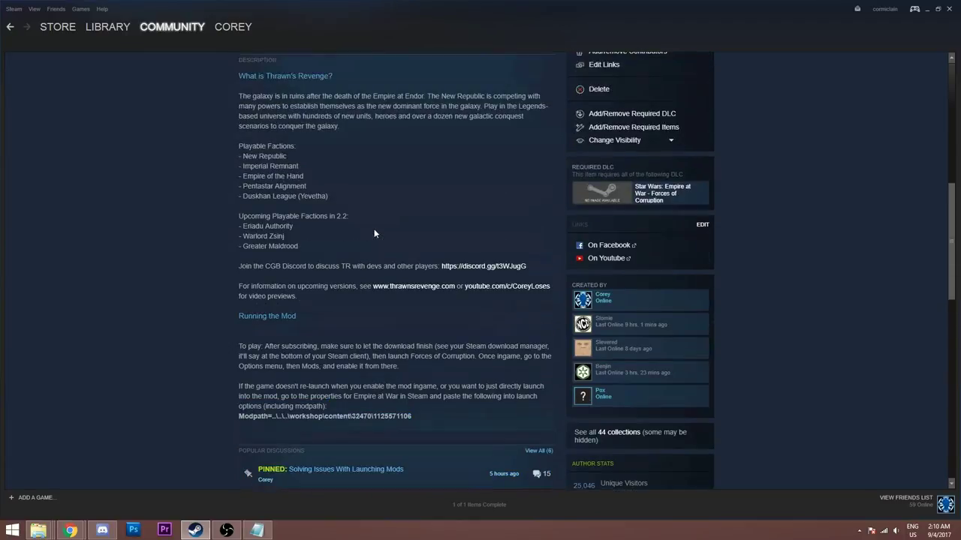